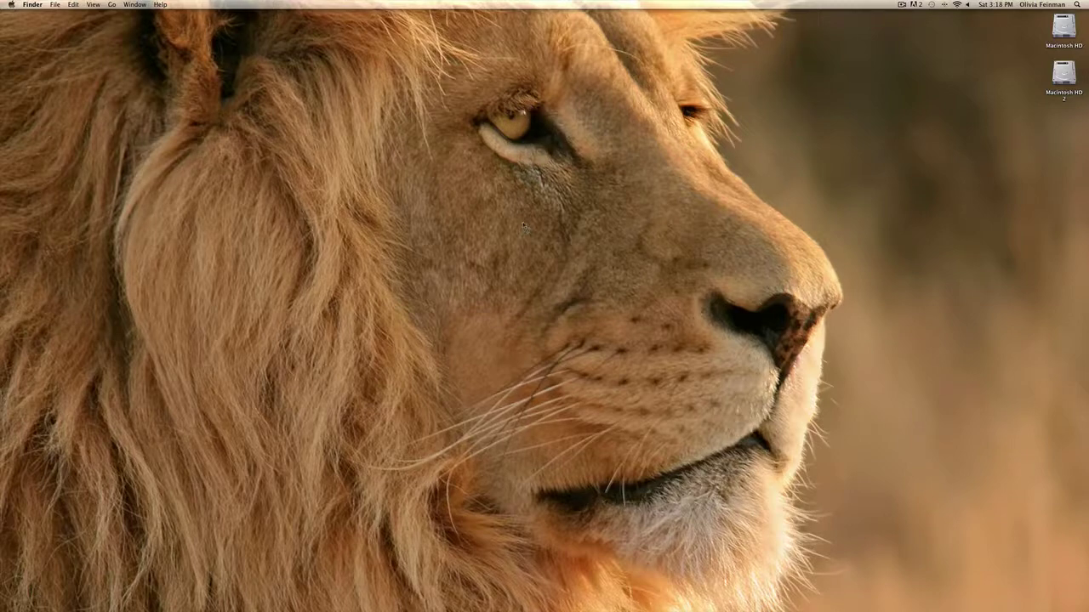
Launch iPhoto and open the flagged 'HISTORY RULES!' photo full-size from the Flagged album
{"action": "mouse_move", "coordinate": [466, 606]}
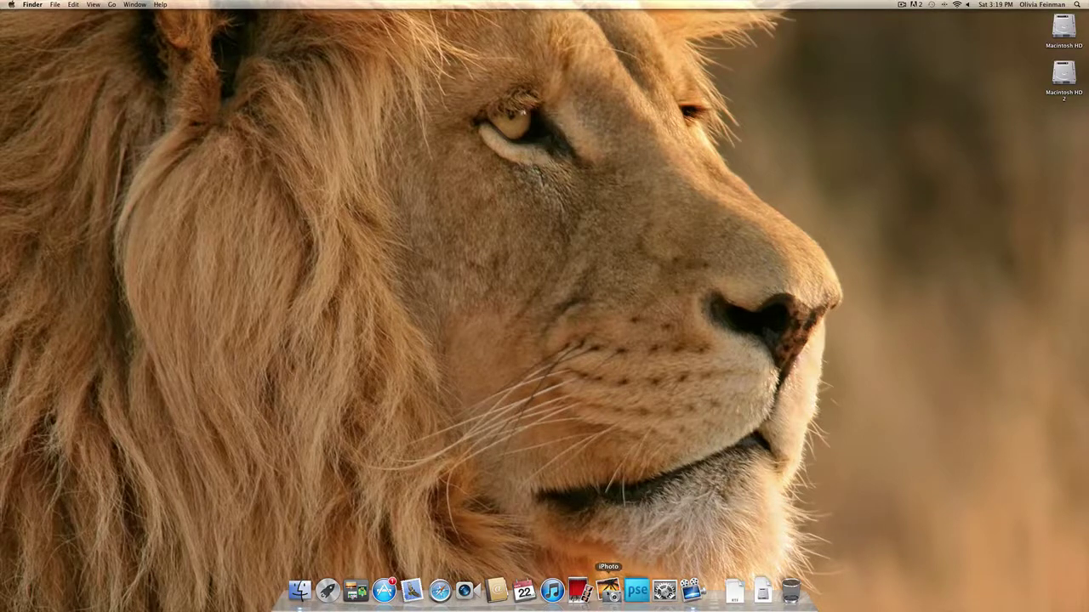
{"action": "left_click", "coordinate": [608, 590]}
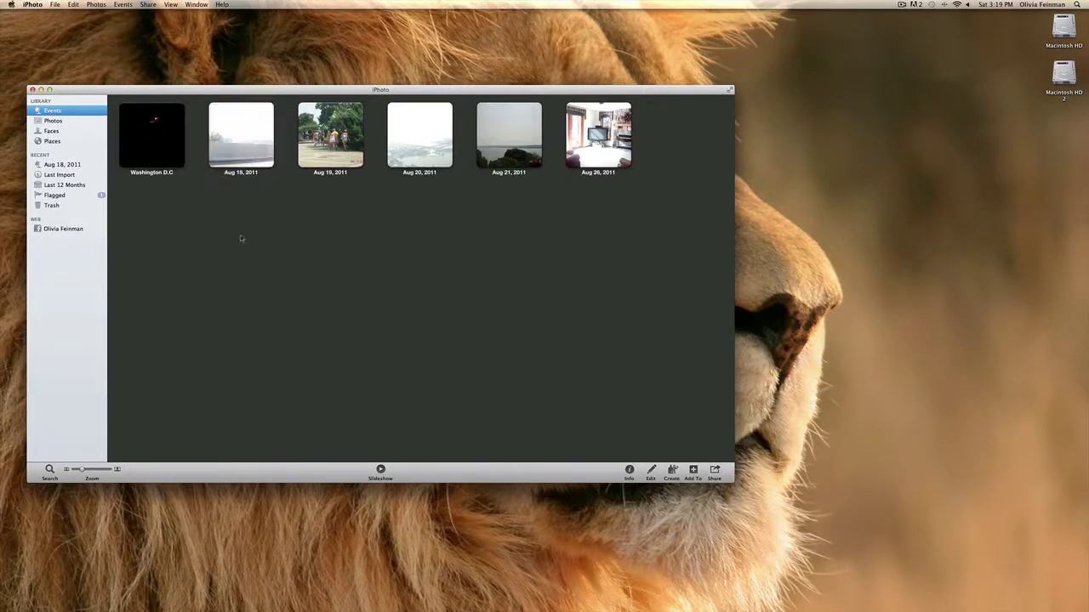
{"action": "left_click", "coordinate": [73, 197]}
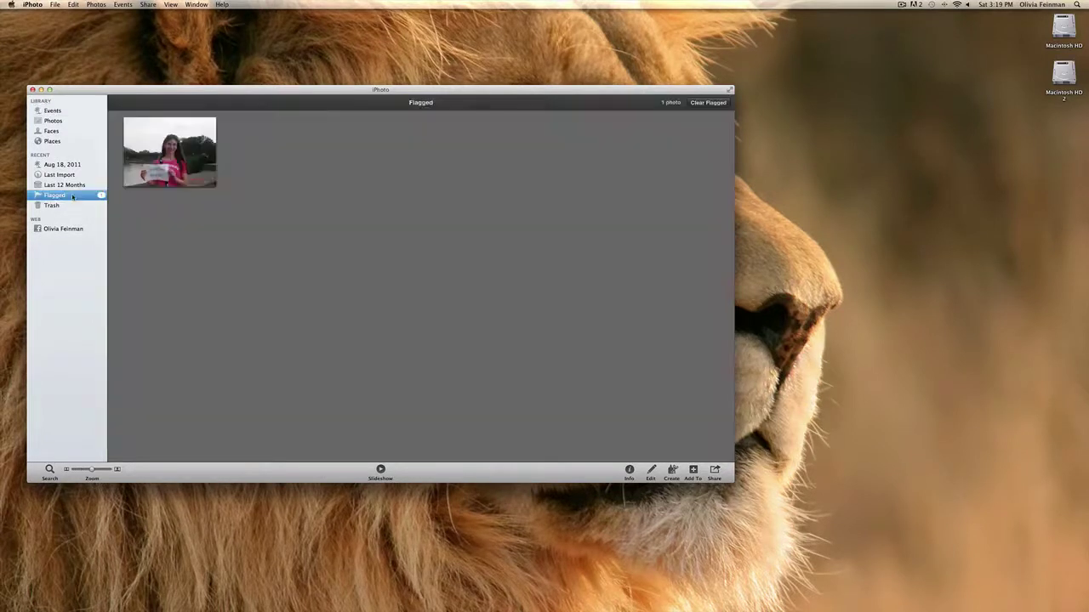
{"action": "double_click", "coordinate": [170, 153]}
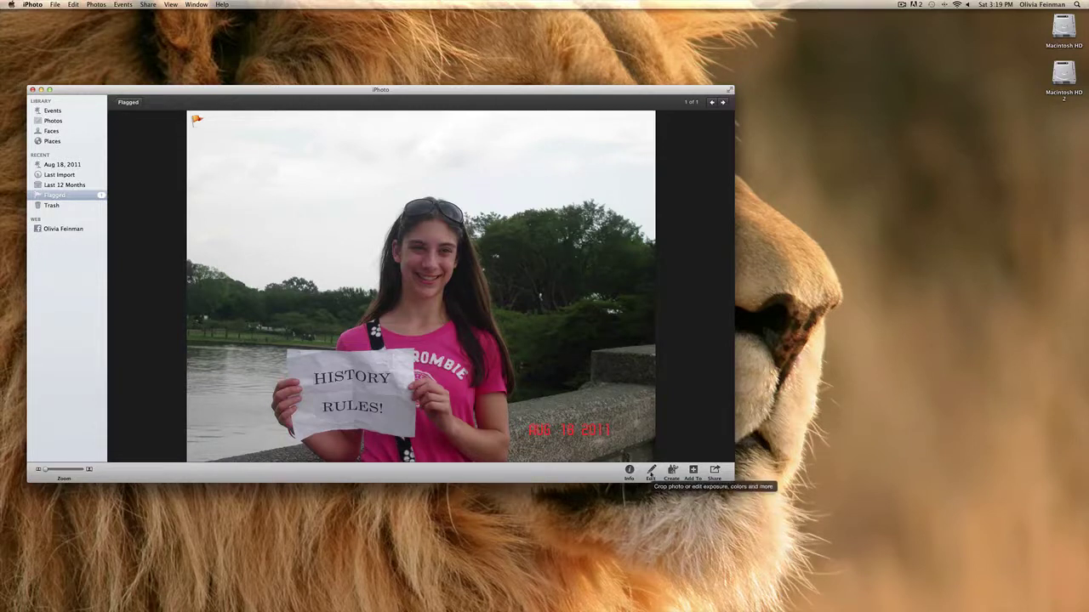
In edit mode, rotate the photo a quarter turn and auto-enhance it
{"action": "left_click", "coordinate": [651, 471]}
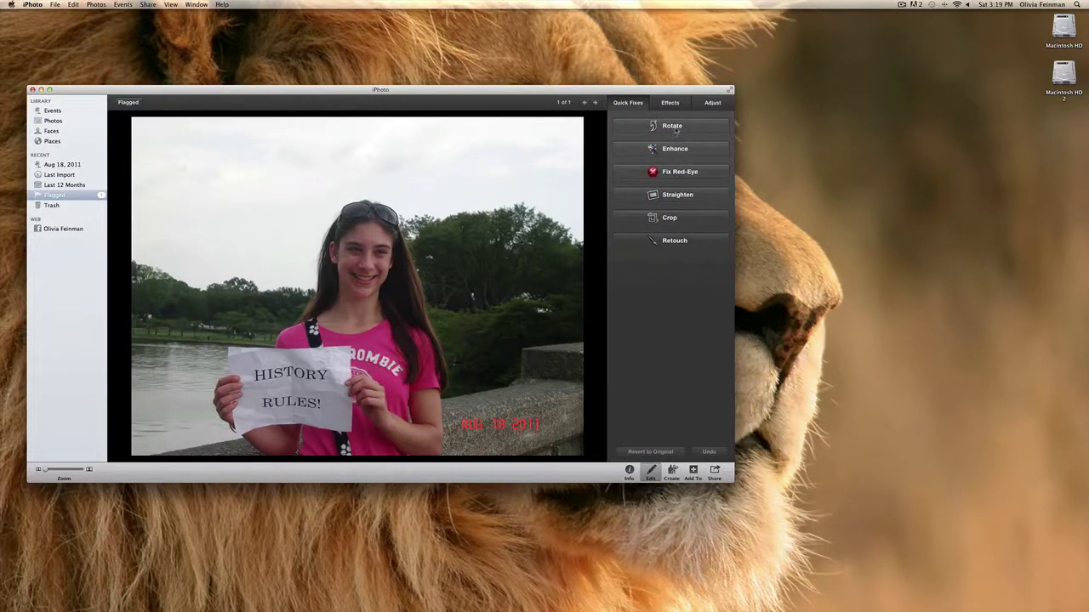
{"action": "left_click", "coordinate": [675, 127]}
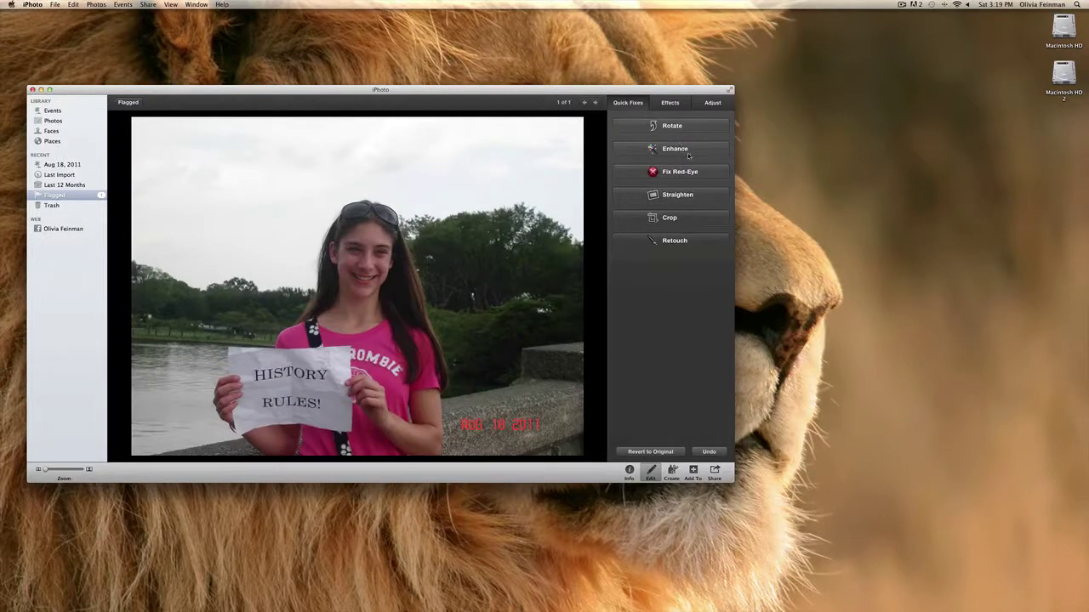
{"action": "left_click", "coordinate": [688, 154]}
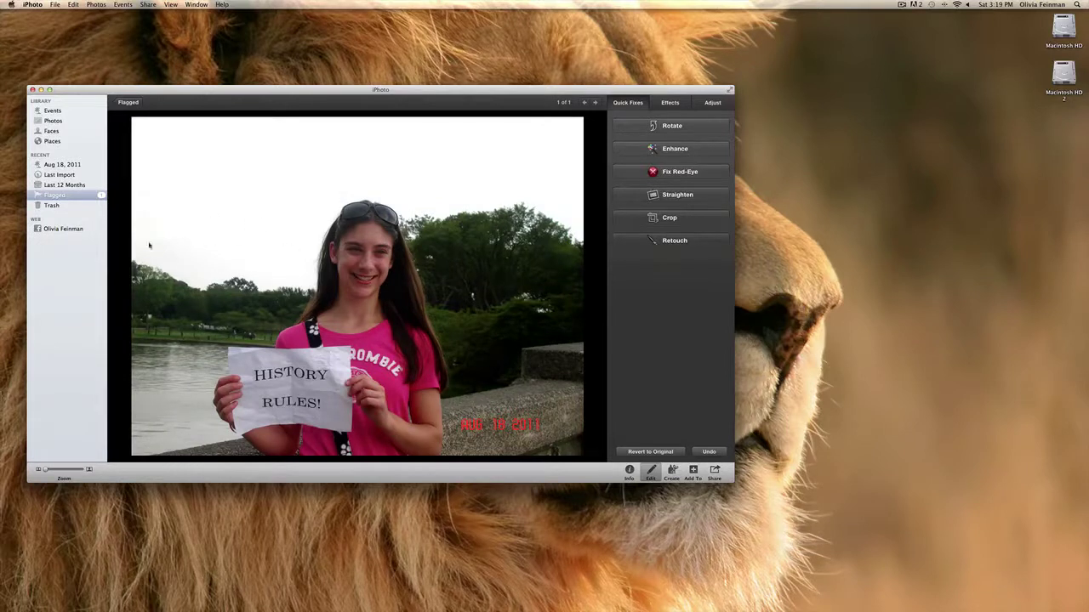
Apply Fix Red-Eye to the girl's eyes with a smaller brush size
{"action": "left_click", "coordinate": [670, 173]}
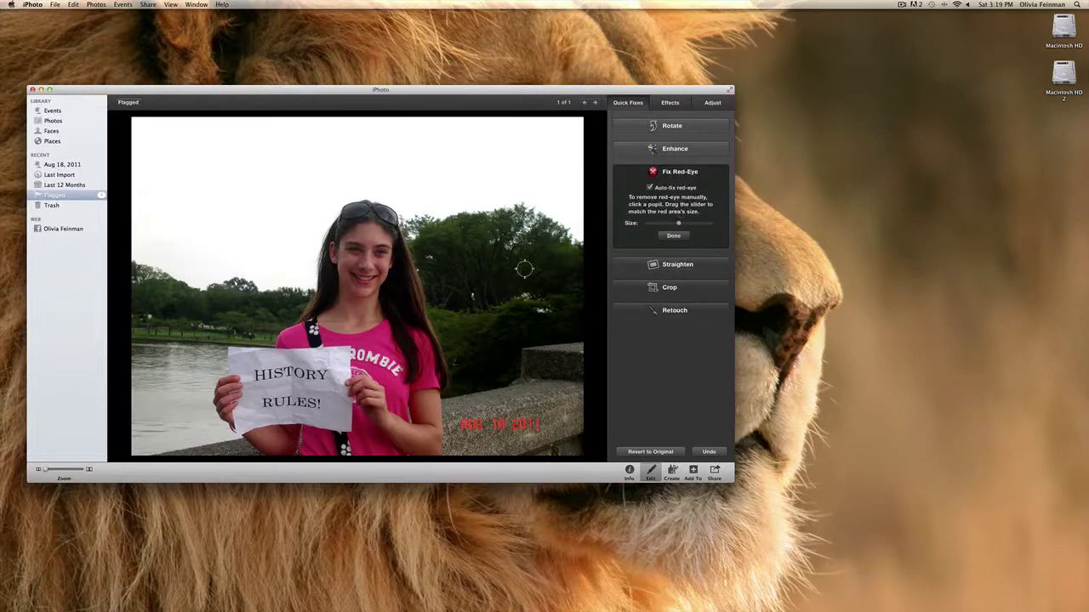
{"action": "left_click_drag", "start_coordinate": [678, 223], "coordinate": [660, 224]}
{"action": "left_click", "coordinate": [673, 236]}
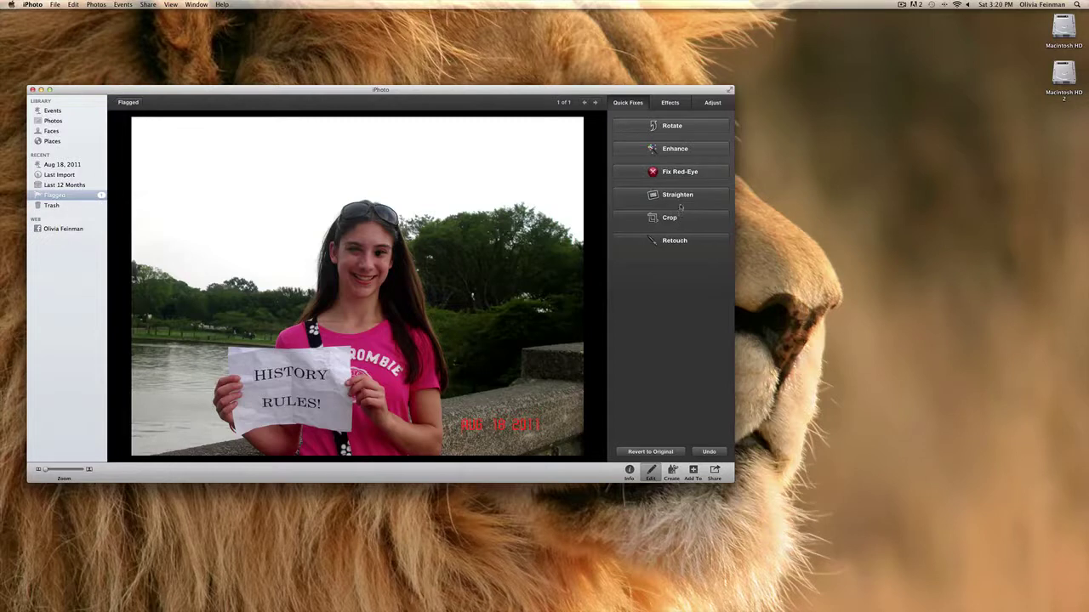
Straighten the photo to a -10° angle
{"action": "left_click", "coordinate": [681, 197]}
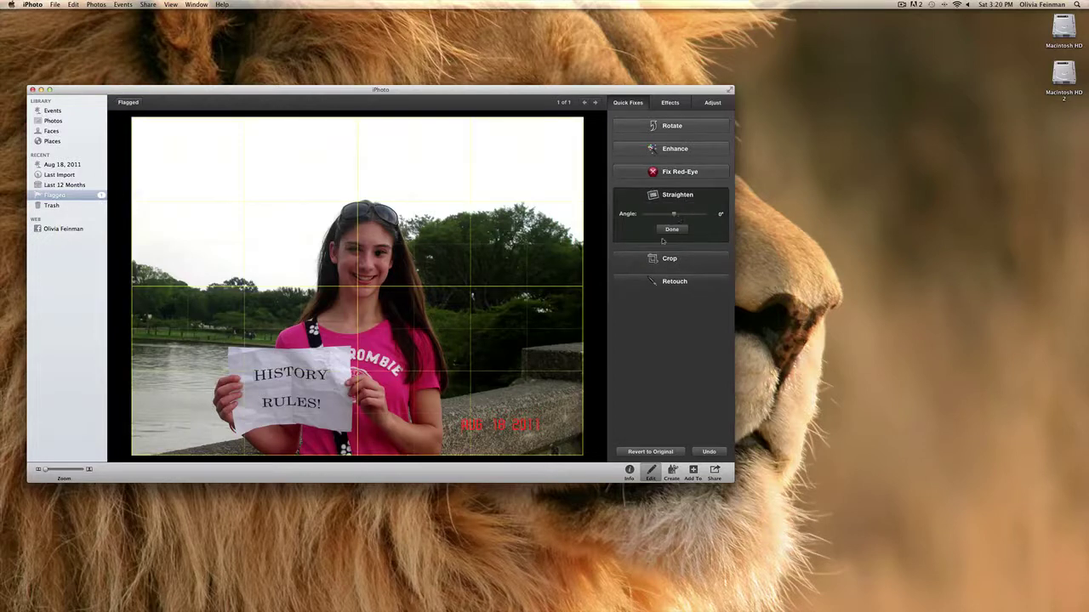
{"action": "left_click_drag", "start_coordinate": [674, 218], "coordinate": [708, 218]}
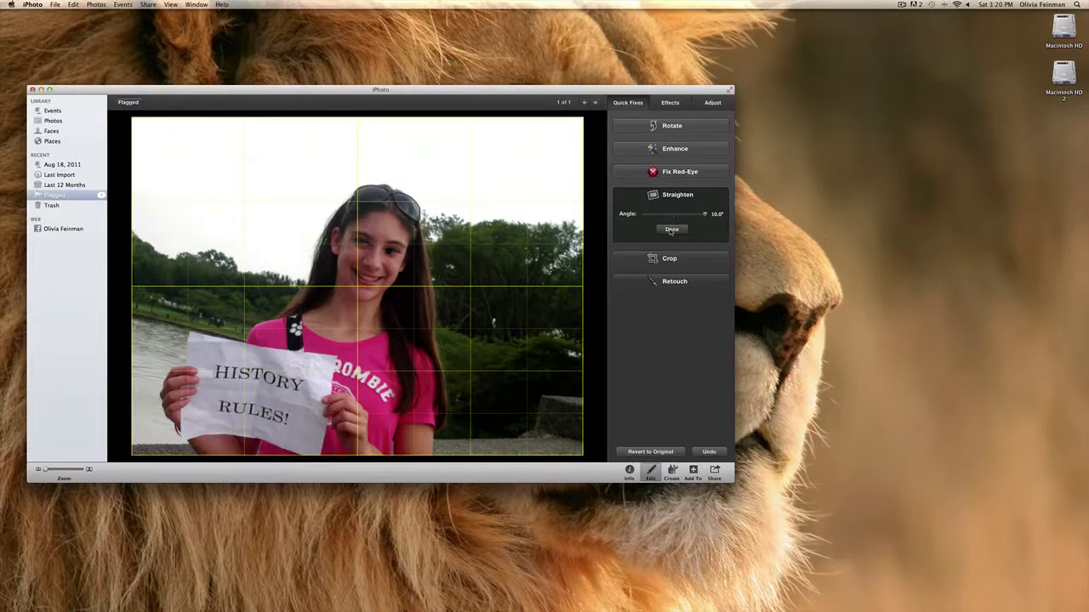
{"action": "left_click", "coordinate": [671, 230]}
Crop the photo tightly around the girl and her HISTORY RULES! sign
{"action": "left_click", "coordinate": [671, 223]}
{"action": "left_click_drag", "start_coordinate": [379, 292], "coordinate": [356, 275]}
{"action": "left_click_drag", "start_coordinate": [522, 410], "coordinate": [469, 375]}
{"action": "left_click_drag", "start_coordinate": [217, 375], "coordinate": [243, 371]}
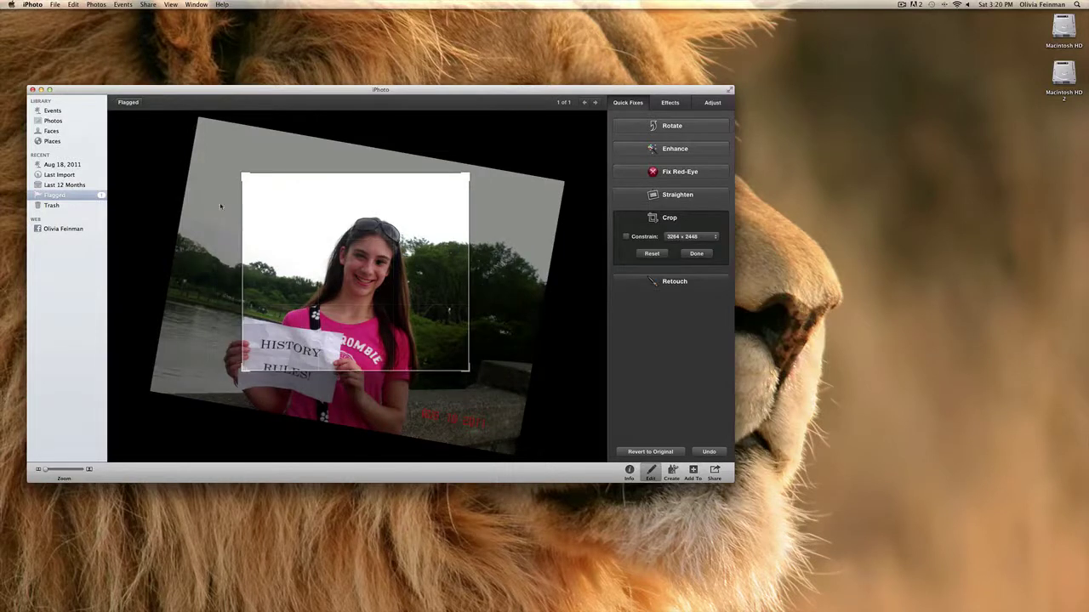
{"action": "mouse_move", "coordinate": [242, 250]}
{"action": "left_mouse_down"}
{"action": "mouse_move", "coordinate": [274, 250]}
{"action": "mouse_move", "coordinate": [234, 251]}
{"action": "left_mouse_up"}
{"action": "left_click_drag", "start_coordinate": [309, 284], "coordinate": [296, 304]}
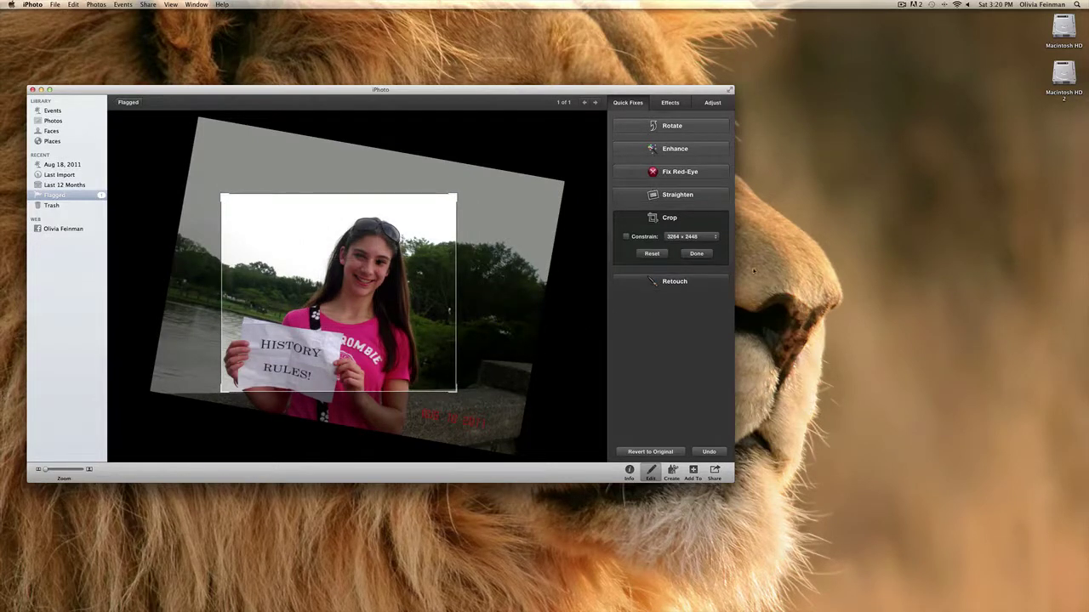
{"action": "left_click", "coordinate": [696, 253]}
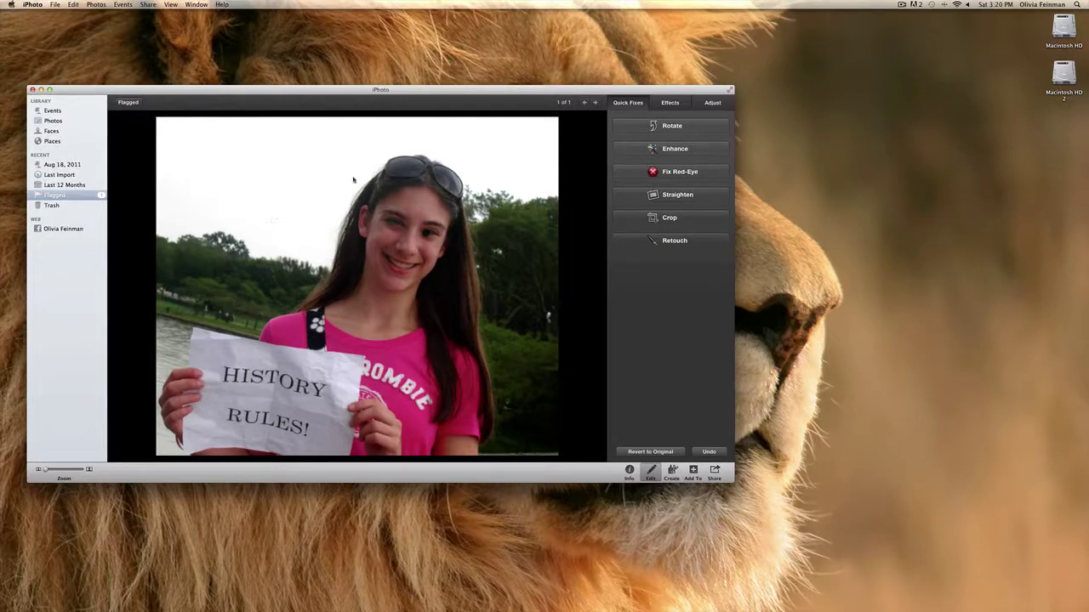
{"action": "left_click", "coordinate": [680, 244]}
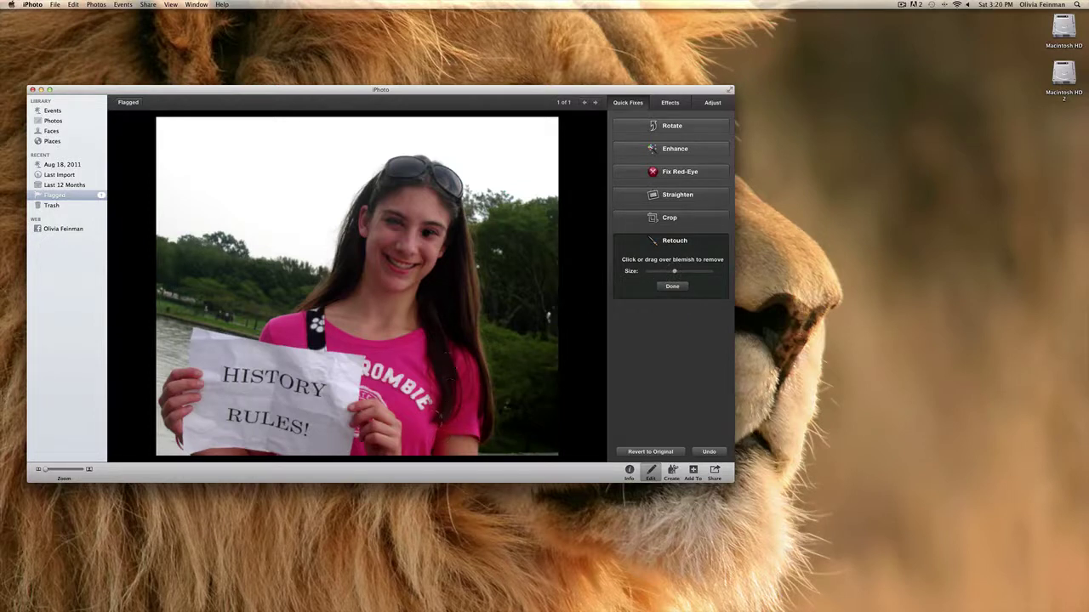
Retouch three blemishes on the girl's pink shirt and close the Retouch tool
{"action": "mouse_move", "coordinate": [439, 420]}
{"action": "left_mouse_down"}
{"action": "mouse_move", "coordinate": [453, 397]}
{"action": "mouse_move", "coordinate": [432, 350]}
{"action": "mouse_move", "coordinate": [447, 355]}
{"action": "mouse_move", "coordinate": [461, 401]}
{"action": "left_mouse_up"}
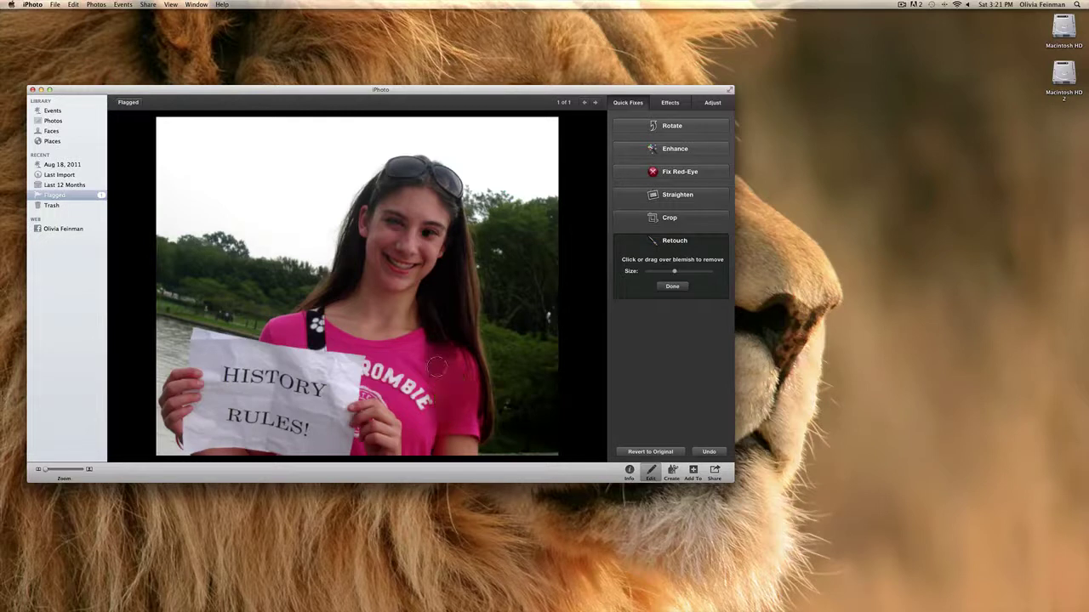
{"action": "left_click_drag", "start_coordinate": [430, 355], "coordinate": [445, 361]}
{"action": "left_click", "coordinate": [435, 373]}
{"action": "left_click", "coordinate": [672, 286]}
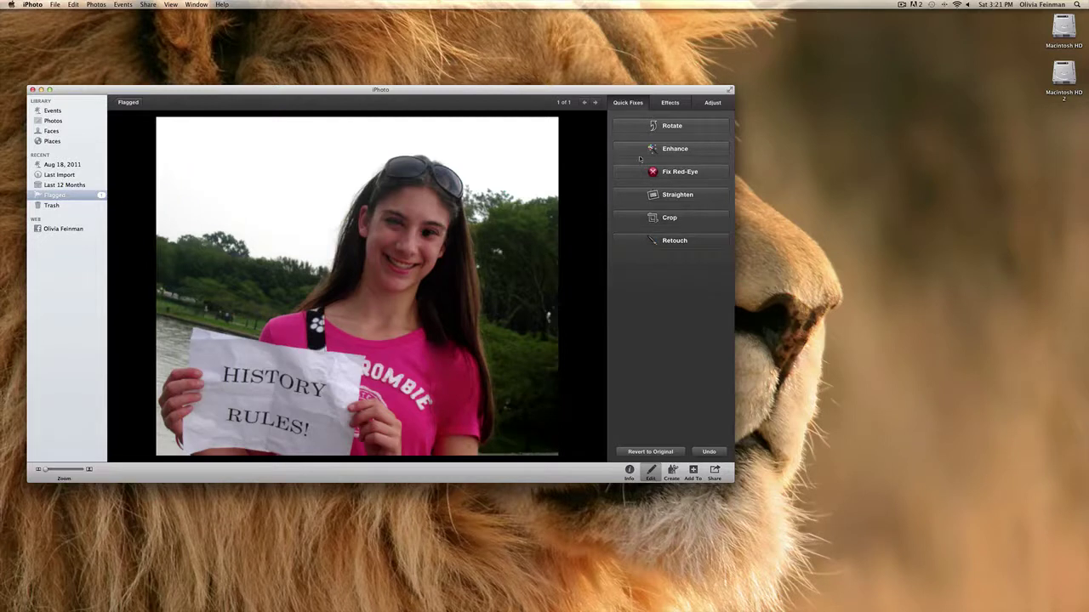
In Effects, try lighten, darken, contrast, warmer, cooler and saturate adjustments
{"action": "left_click", "coordinate": [671, 106]}
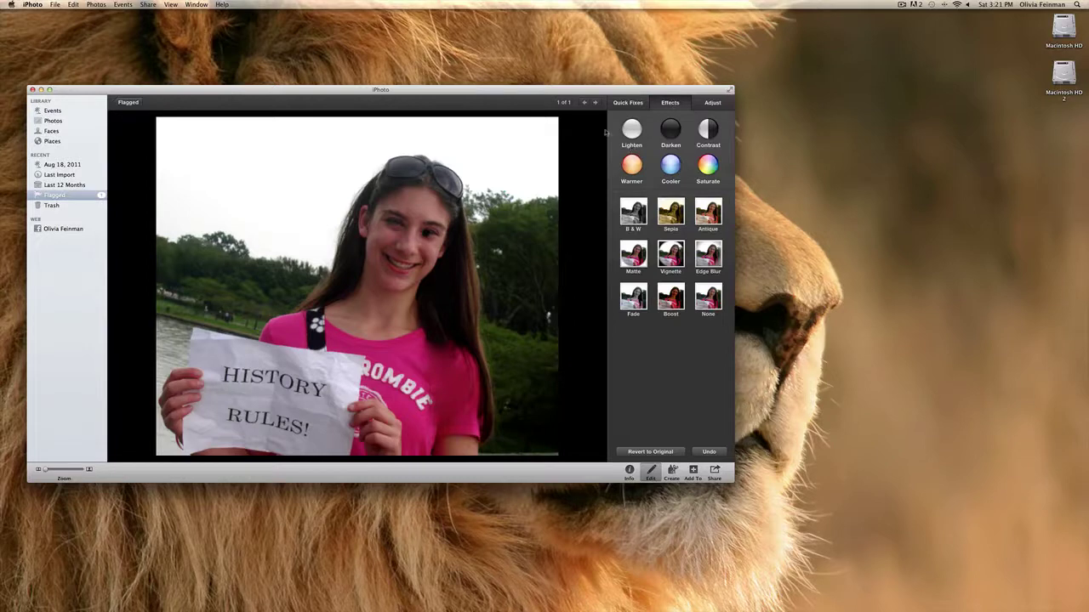
{"action": "left_click", "coordinate": [634, 128]}
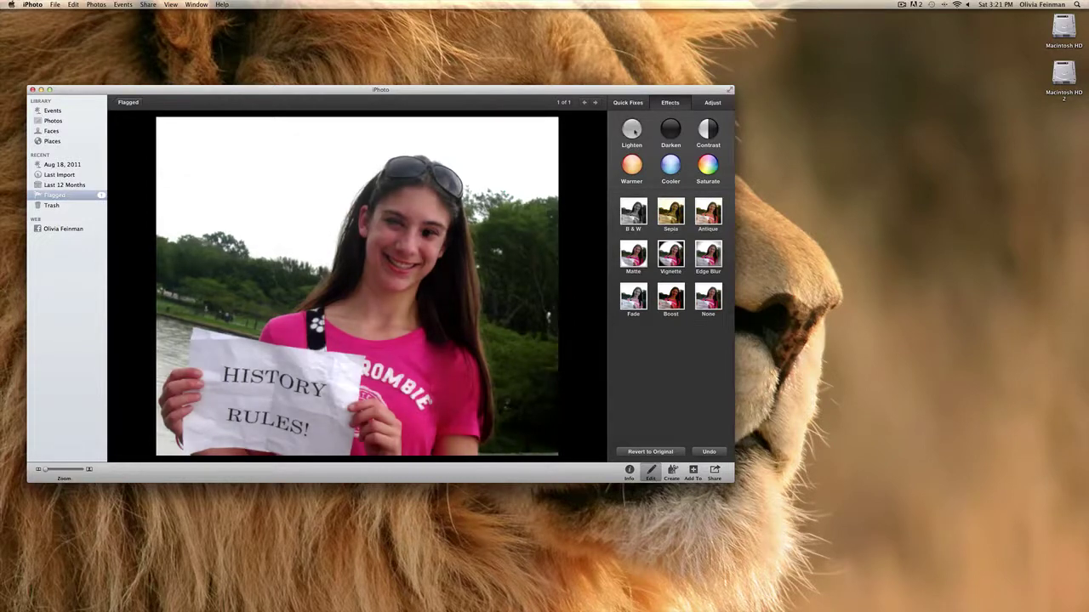
{"action": "left_click", "coordinate": [634, 129]}
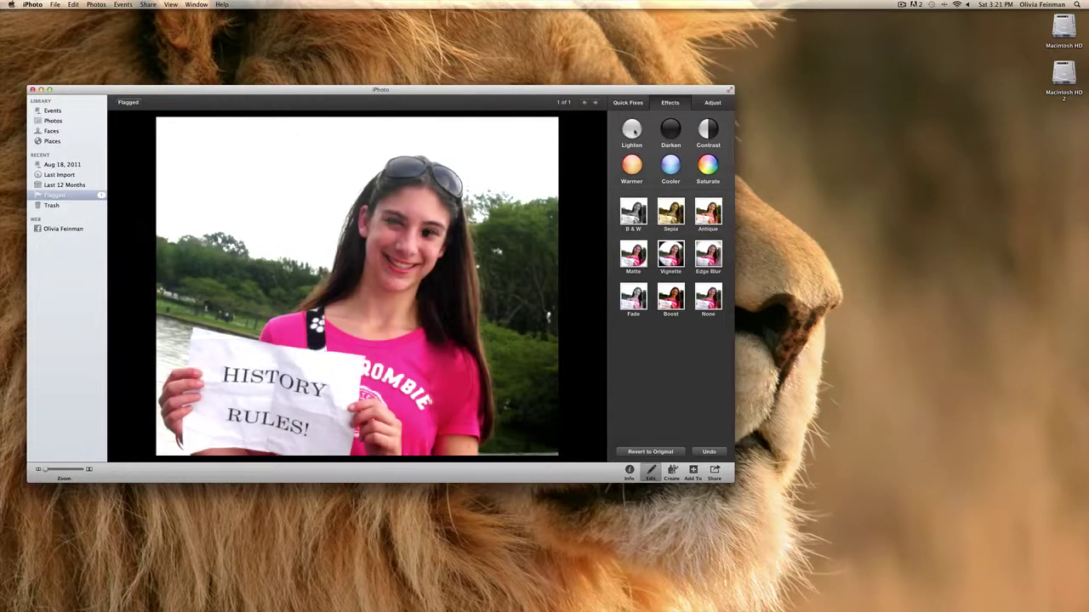
{"action": "left_click", "coordinate": [672, 131]}
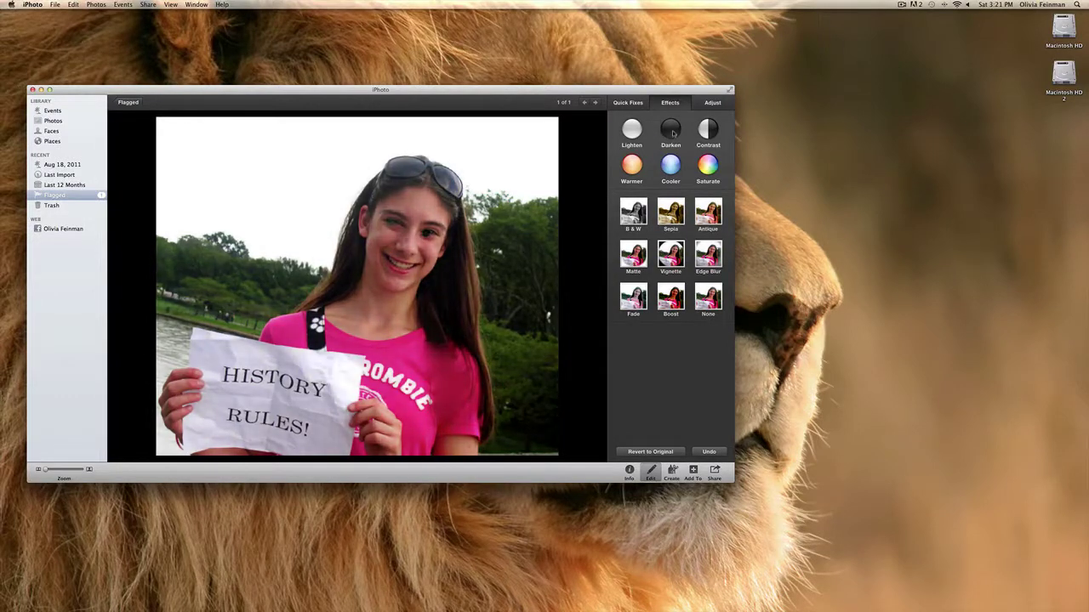
{"action": "left_click", "coordinate": [713, 129]}
{"action": "left_click", "coordinate": [633, 166]}
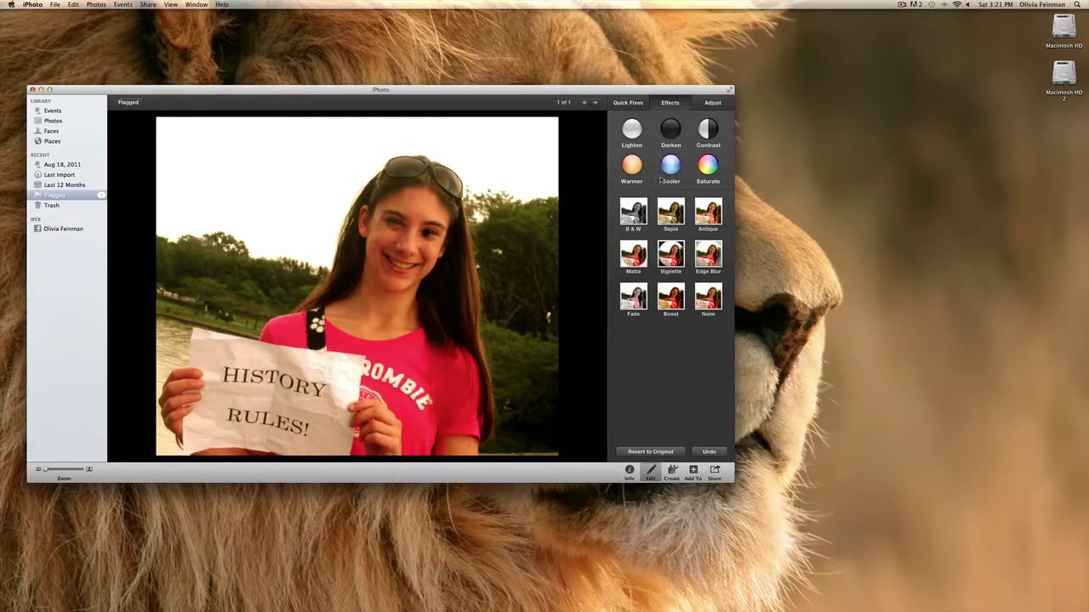
{"action": "left_click", "coordinate": [671, 168]}
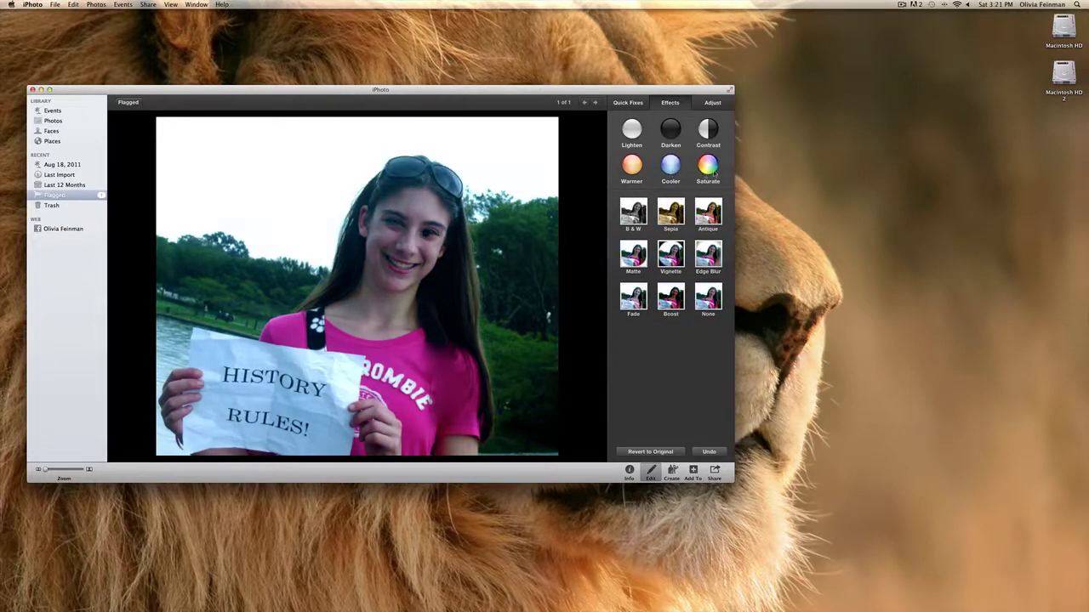
{"action": "left_click", "coordinate": [710, 168]}
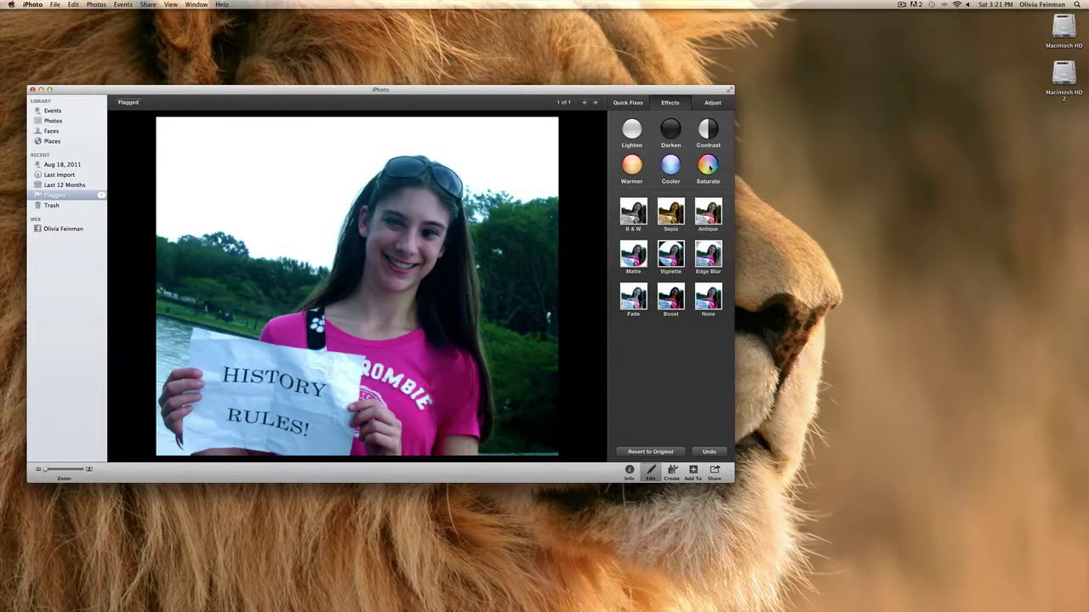
Try Black & White and Sepia, undo Sepia, then apply a reduced-intensity Antique effect
{"action": "left_click", "coordinate": [633, 214]}
{"action": "left_click", "coordinate": [671, 213]}
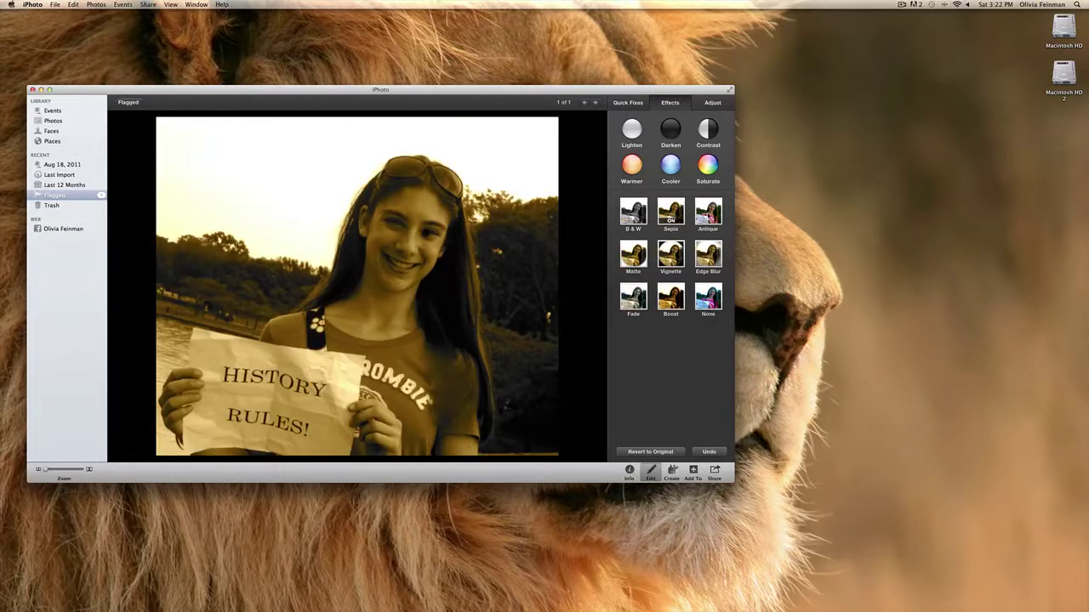
{"action": "key", "text": "super+z"}
{"action": "left_click", "coordinate": [715, 222]}
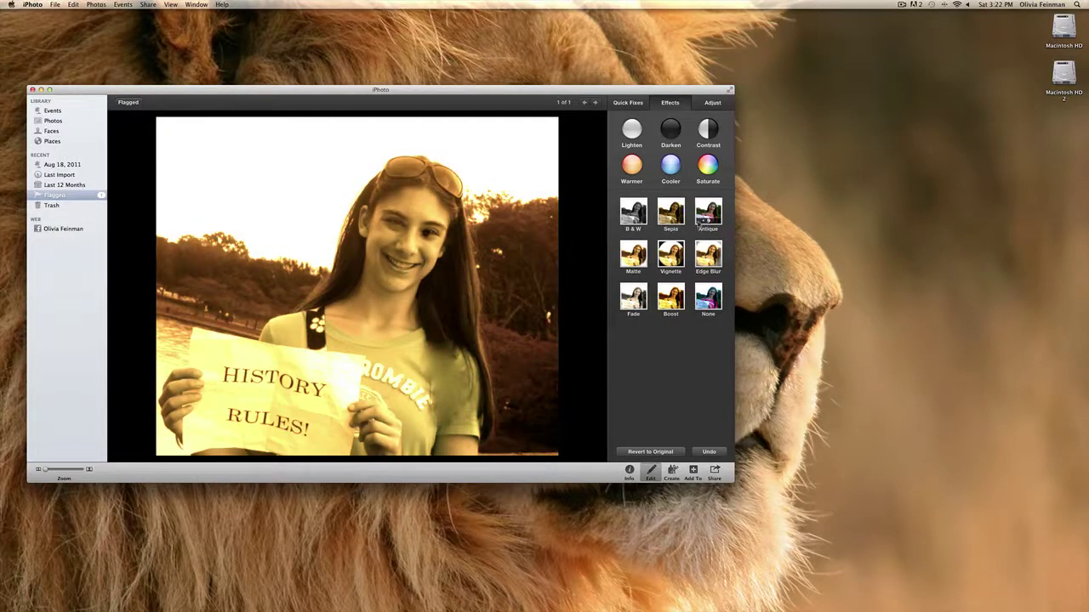
{"action": "left_click", "coordinate": [699, 224]}
{"action": "left_click", "coordinate": [702, 222]}
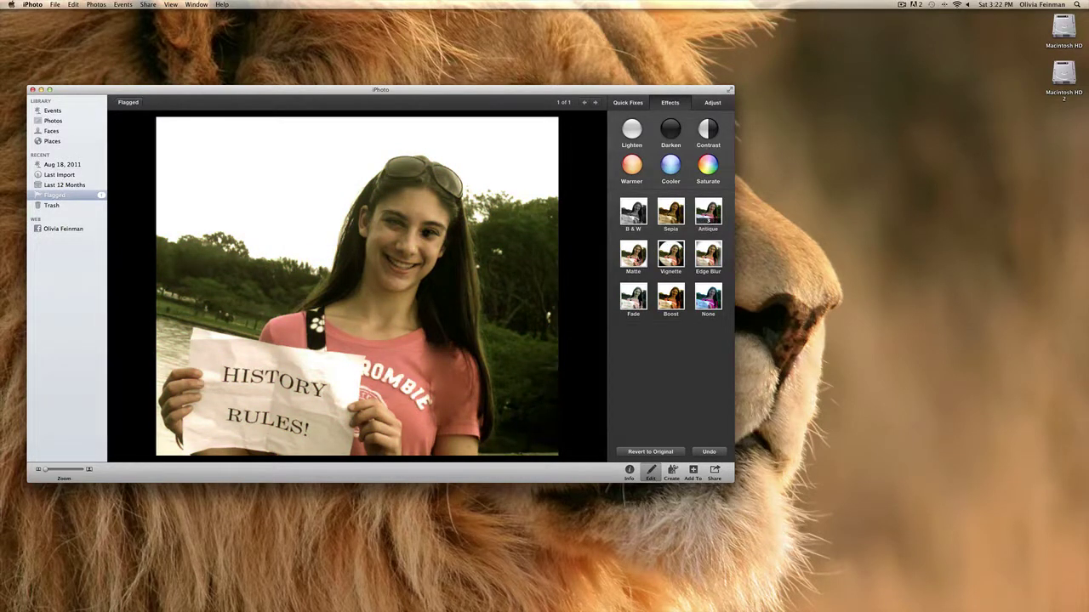
Try the Matte, Vignette and Edge Blur effects at varying strengths
{"action": "left_click", "coordinate": [638, 259]}
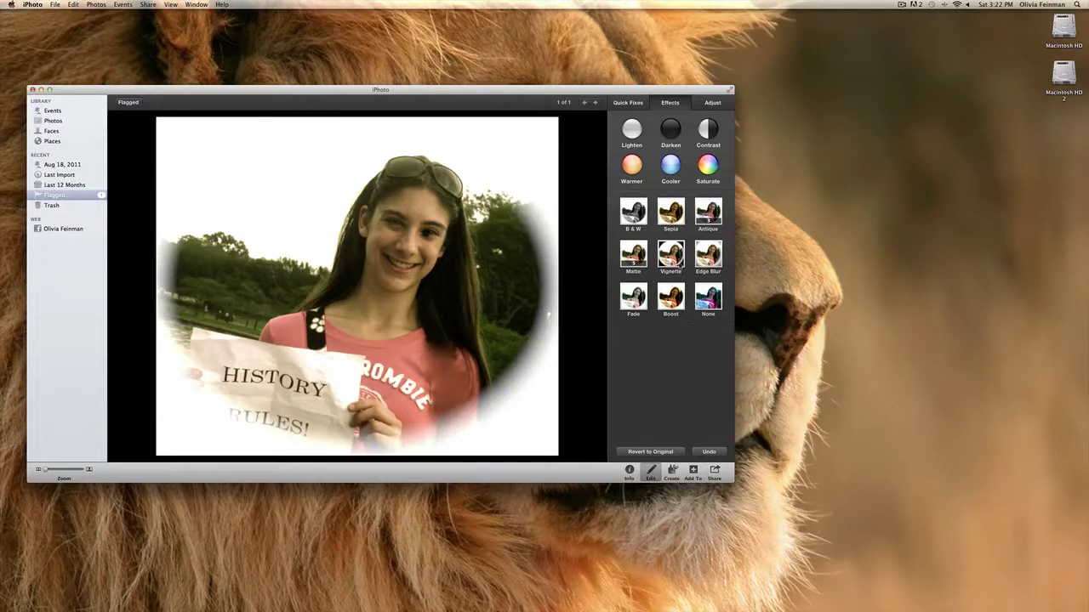
{"action": "left_click", "coordinate": [671, 255]}
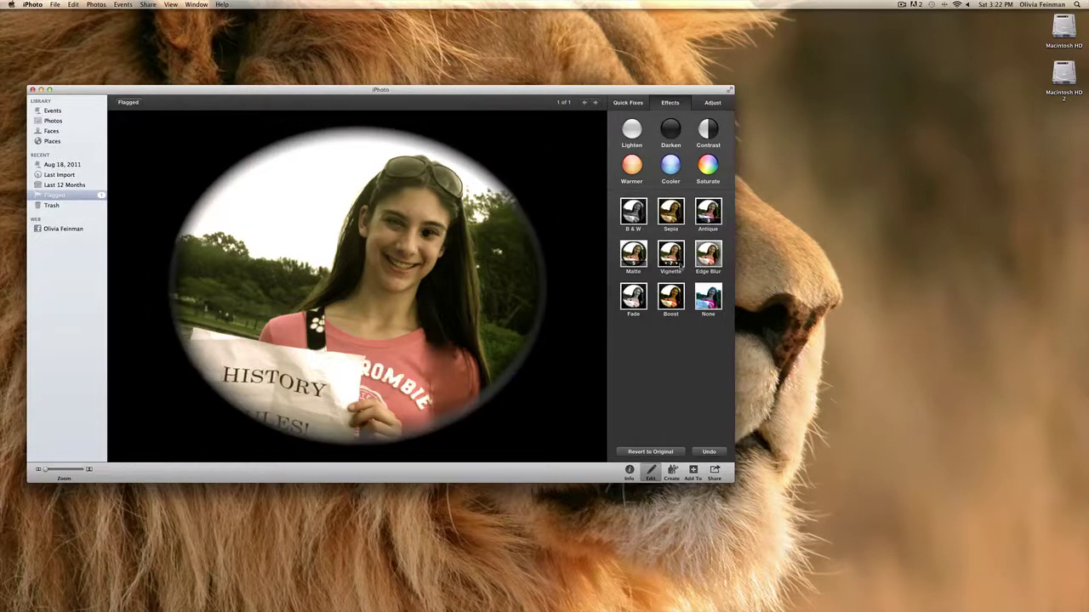
{"action": "left_click", "coordinate": [668, 265]}
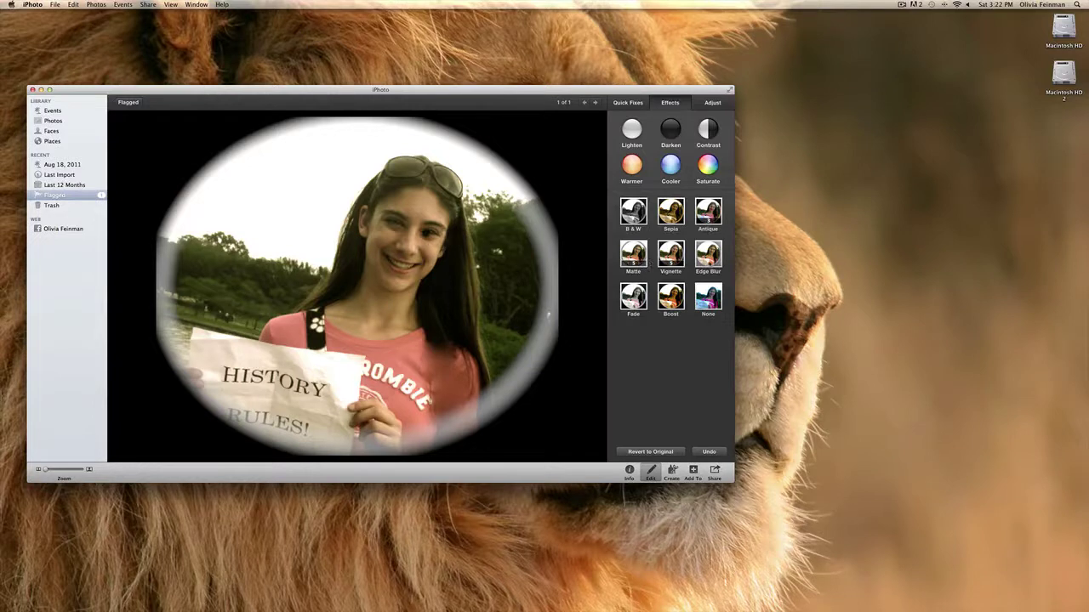
{"action": "left_click", "coordinate": [717, 265]}
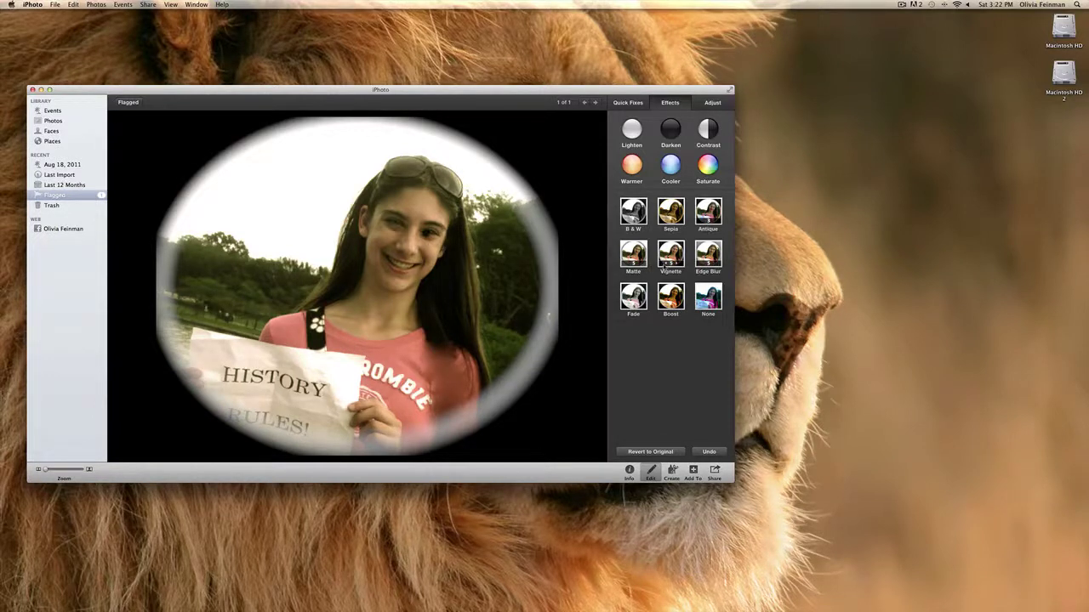
{"action": "left_click", "coordinate": [670, 256]}
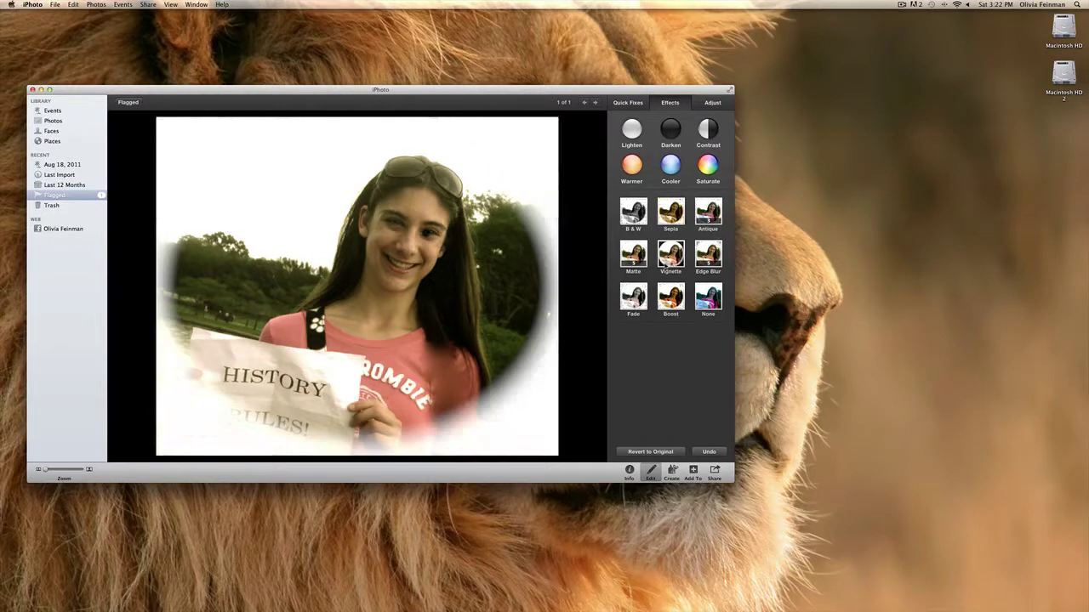
{"action": "left_click", "coordinate": [627, 265]}
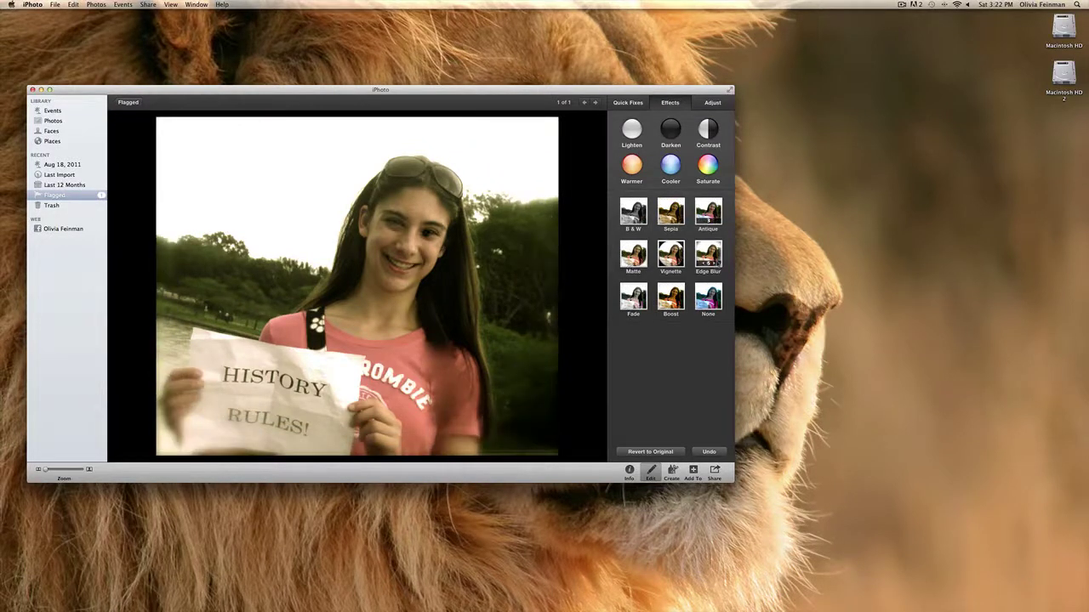
{"action": "left_click", "coordinate": [708, 255]}
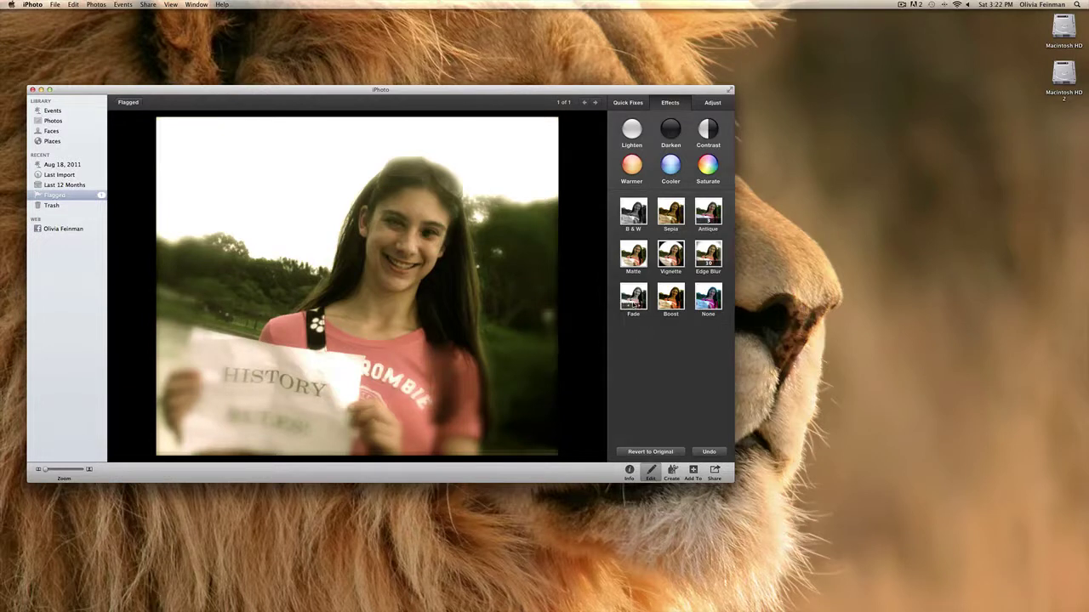
Try Fade and Boost at increasing strength, then clear all effects with None
{"action": "left_click", "coordinate": [636, 308]}
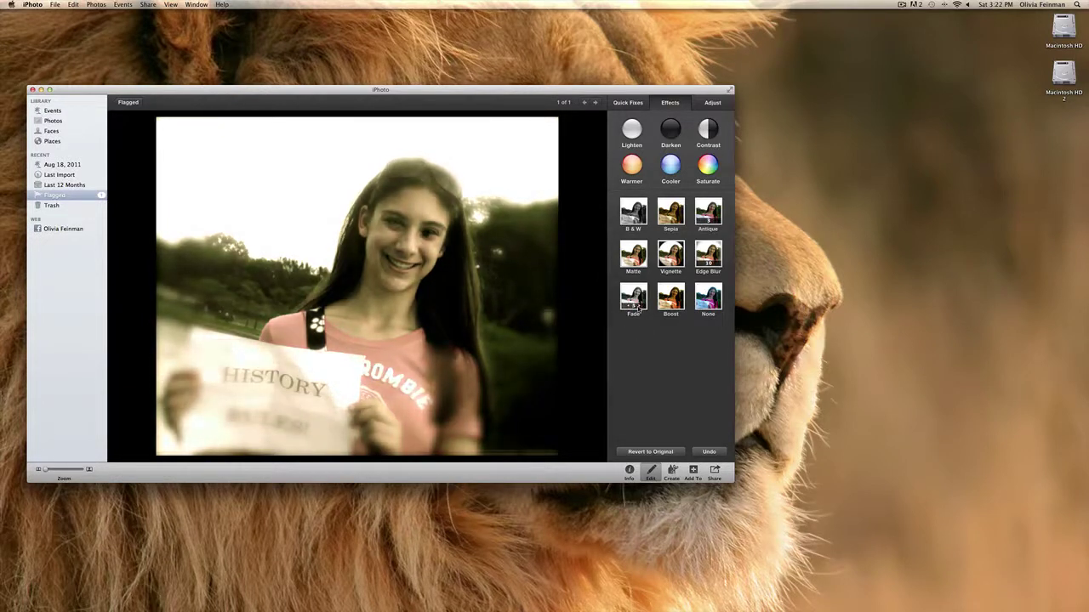
{"action": "left_click", "coordinate": [637, 311]}
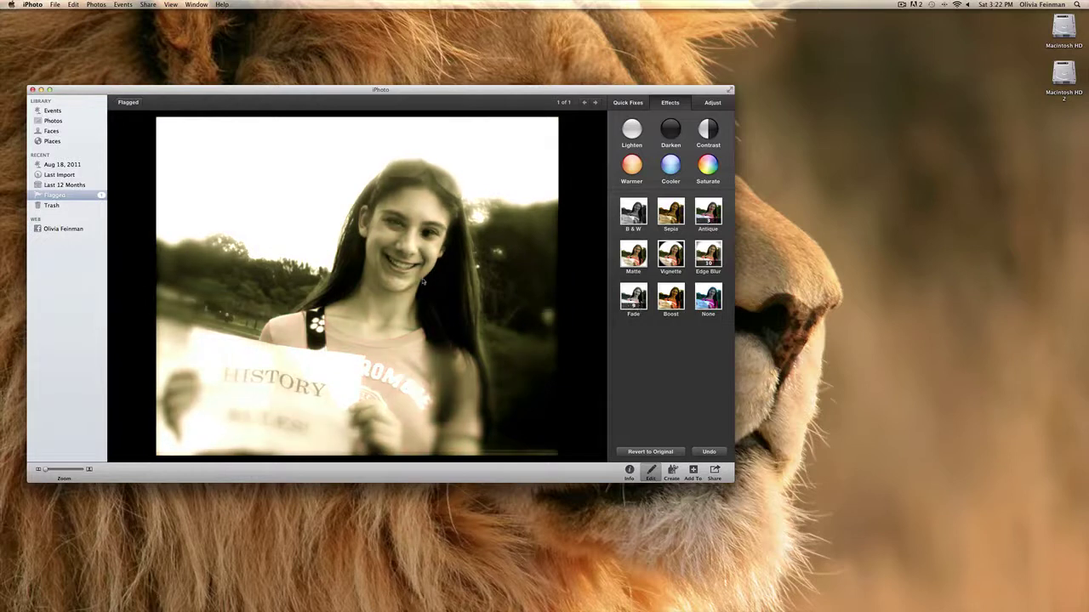
{"action": "left_click", "coordinate": [677, 307]}
{"action": "left_click", "coordinate": [678, 309]}
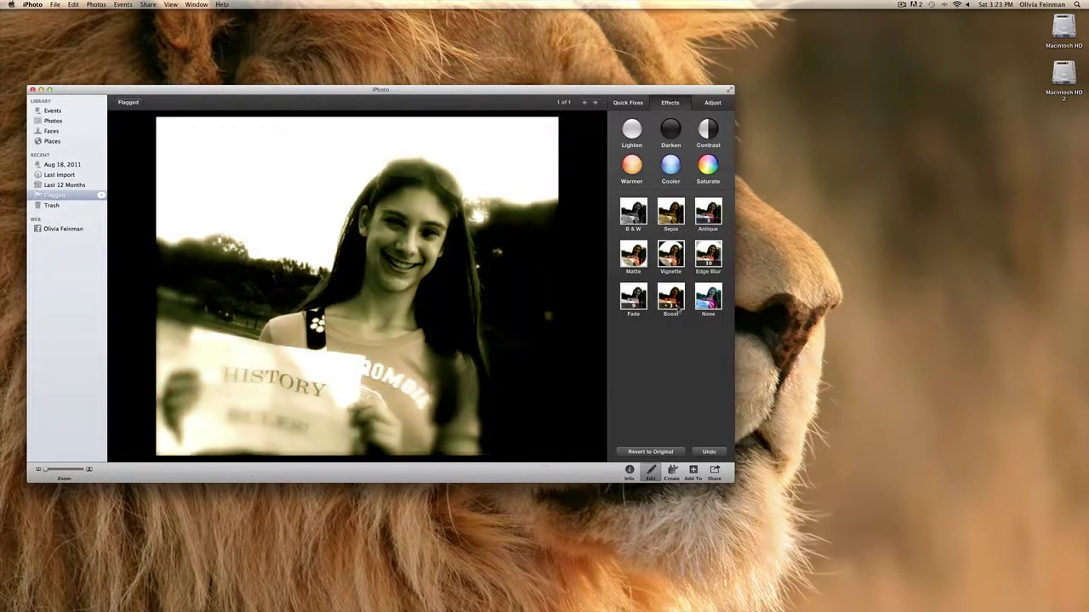
{"action": "left_click", "coordinate": [677, 311]}
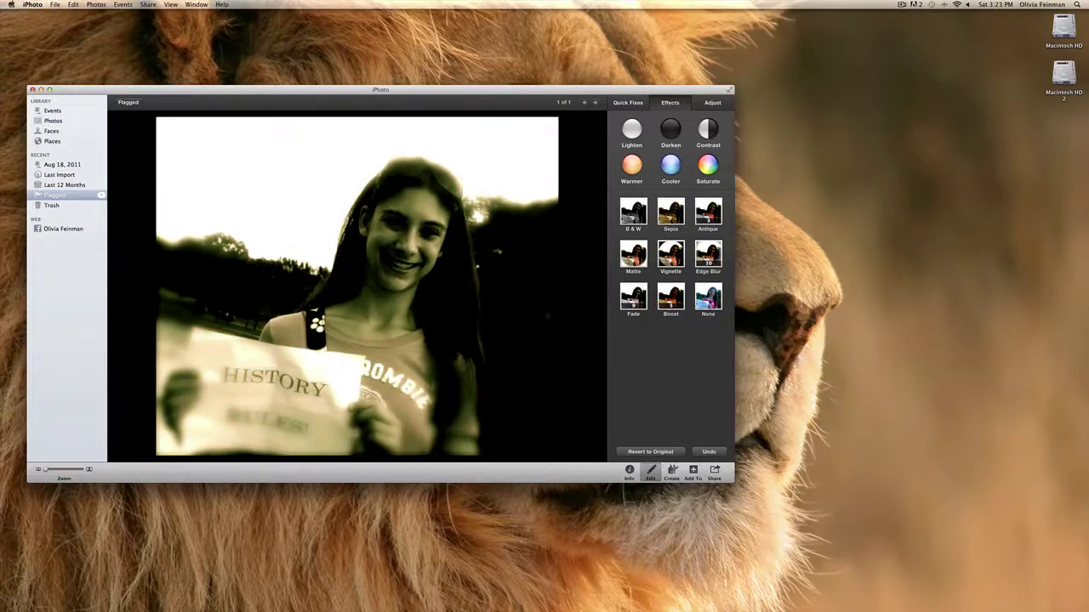
{"action": "left_click", "coordinate": [712, 300]}
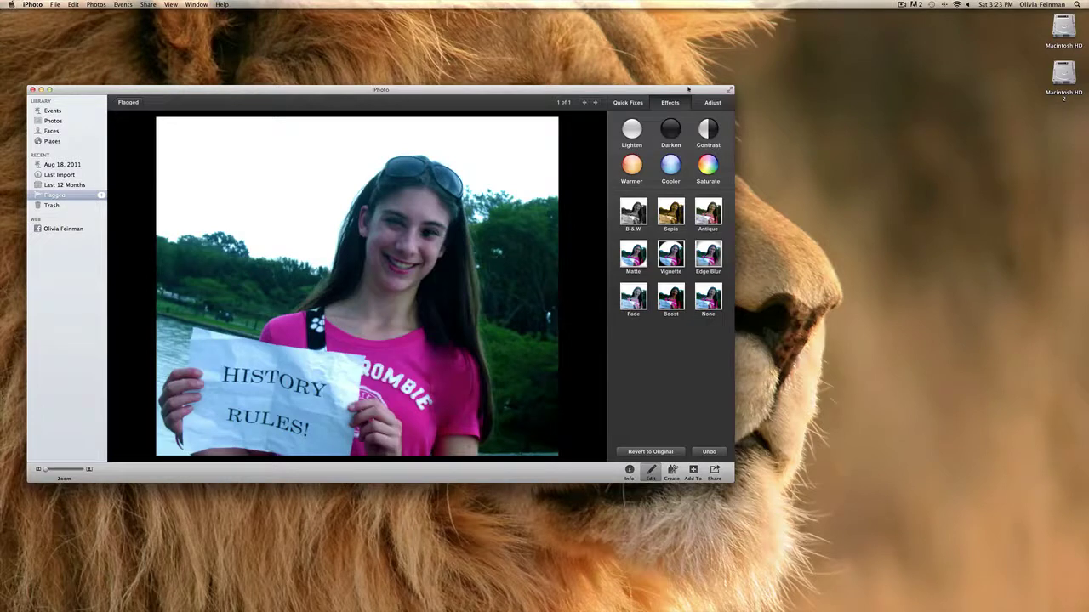
In Adjust, set exposure 1.87, contrast -100, saturation 36, highlights 100, temperature -4, tint -5
{"action": "left_click", "coordinate": [714, 102]}
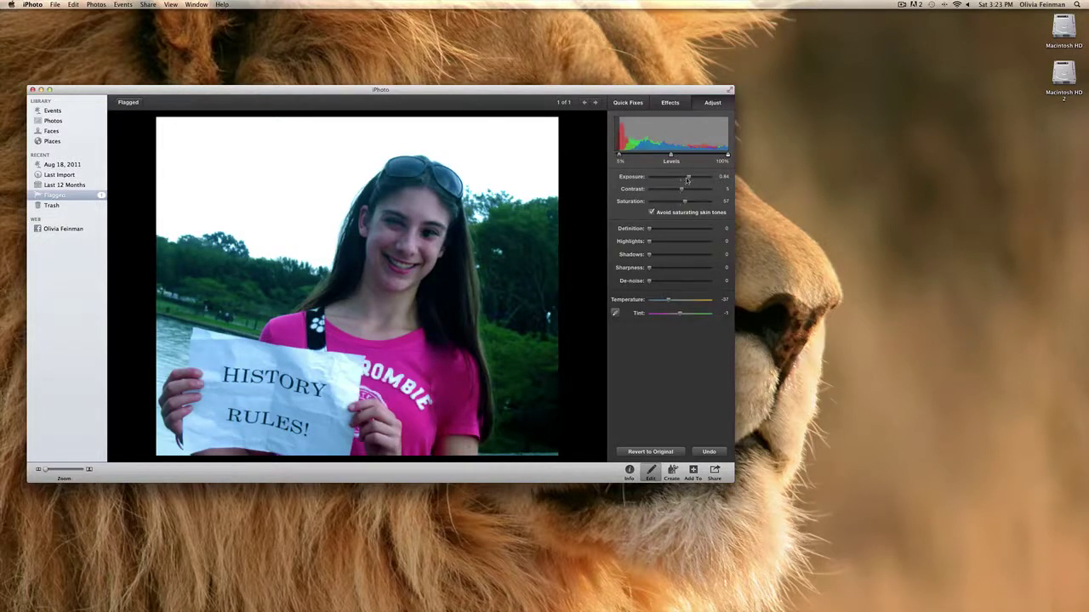
{"action": "left_click_drag", "start_coordinate": [689, 178], "coordinate": [642, 199]}
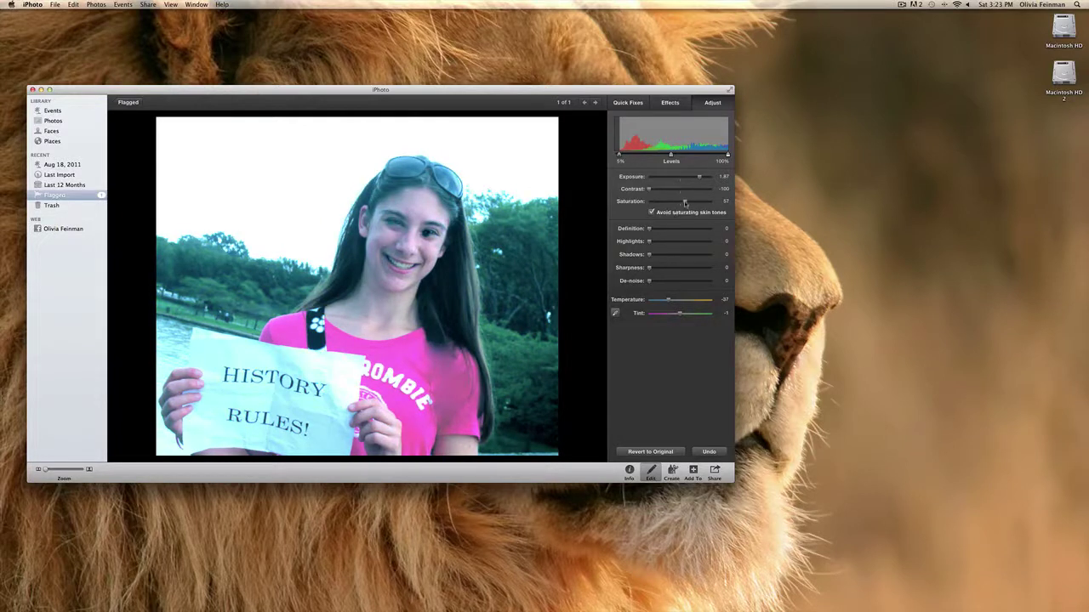
{"action": "mouse_move", "coordinate": [686, 202]}
{"action": "left_mouse_down"}
{"action": "mouse_move", "coordinate": [643, 205]}
{"action": "mouse_move", "coordinate": [723, 201]}
{"action": "mouse_move", "coordinate": [654, 201]}
{"action": "mouse_move", "coordinate": [677, 211]}
{"action": "mouse_move", "coordinate": [648, 213]}
{"action": "mouse_move", "coordinate": [673, 216]}
{"action": "left_mouse_up"}
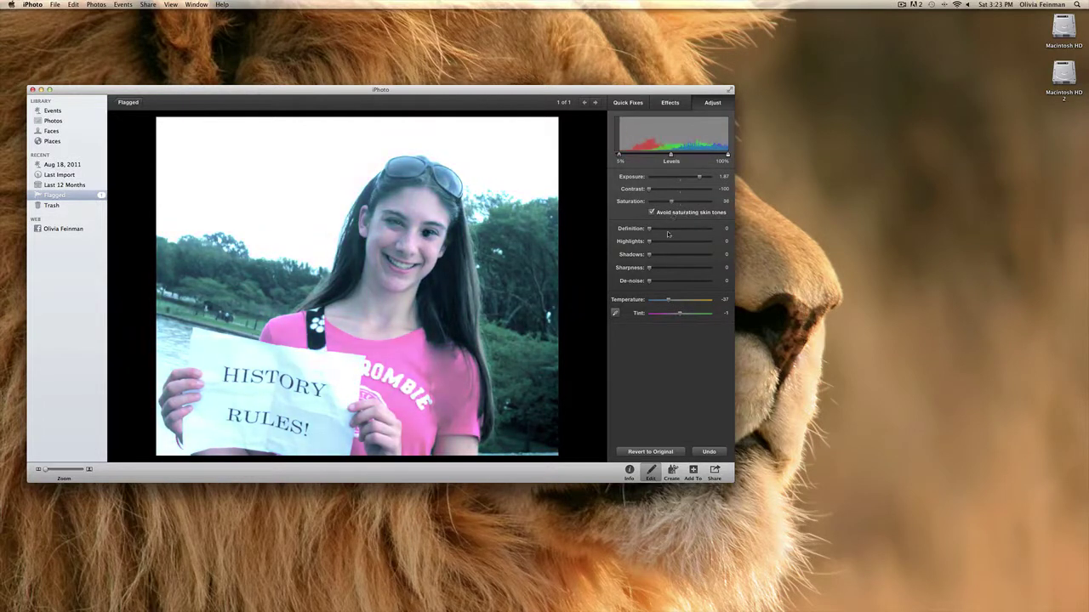
{"action": "mouse_move", "coordinate": [652, 230]}
{"action": "left_mouse_down"}
{"action": "mouse_move", "coordinate": [714, 229]}
{"action": "mouse_move", "coordinate": [649, 230]}
{"action": "left_mouse_up"}
{"action": "left_click_drag", "start_coordinate": [651, 231], "coordinate": [724, 252]}
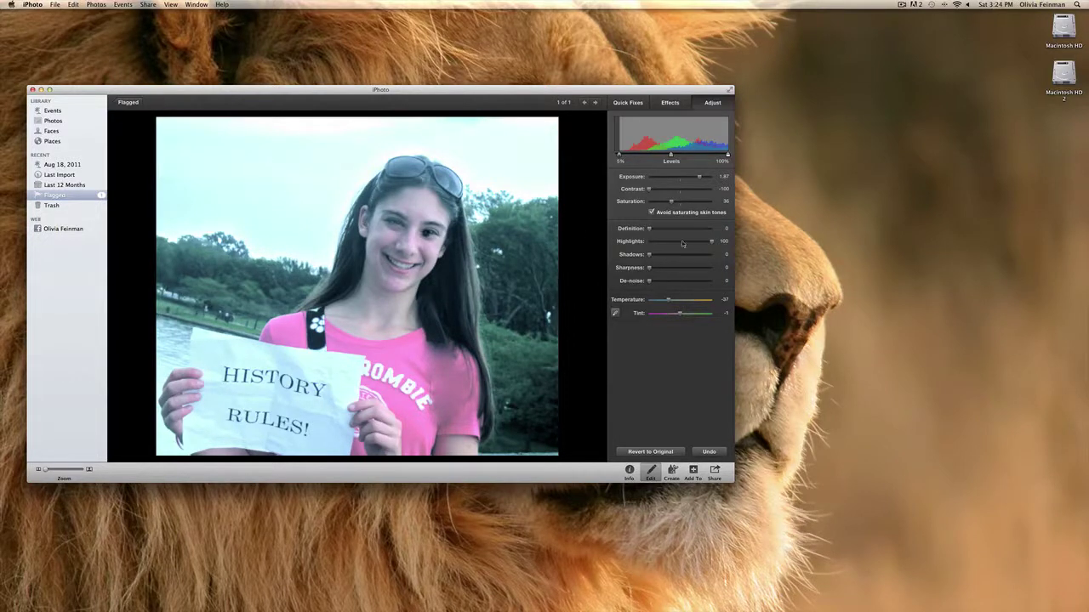
{"action": "left_click_drag", "start_coordinate": [649, 255], "coordinate": [643, 276]}
{"action": "left_click_drag", "start_coordinate": [650, 282], "coordinate": [679, 318]}
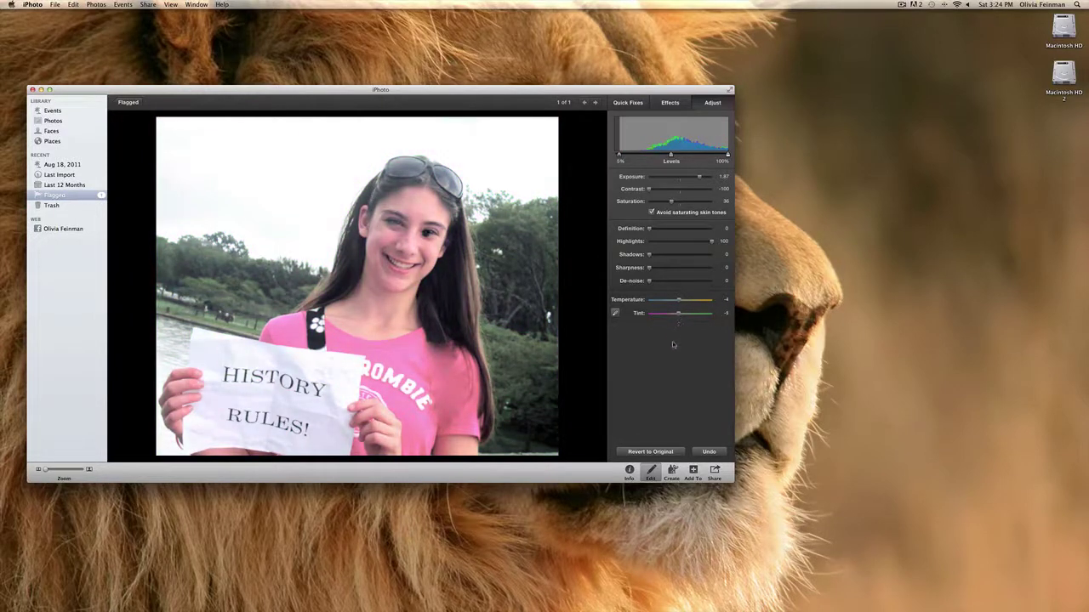
Revert the photo to its original, resetting all adjustments to defaults
{"action": "left_click", "coordinate": [650, 453]}
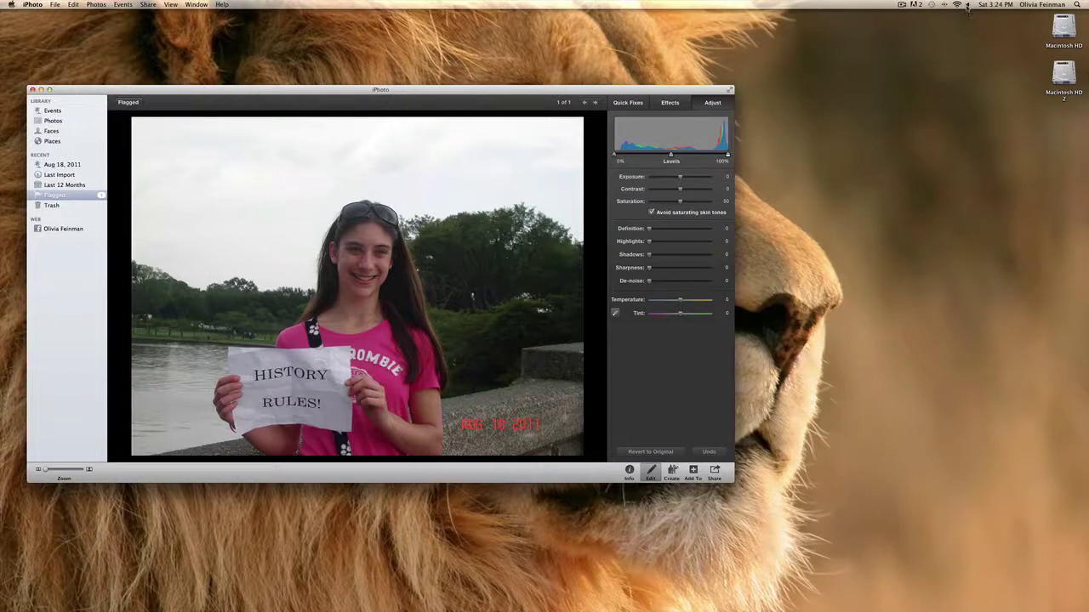
{"action": "left_click", "coordinate": [916, 7]}
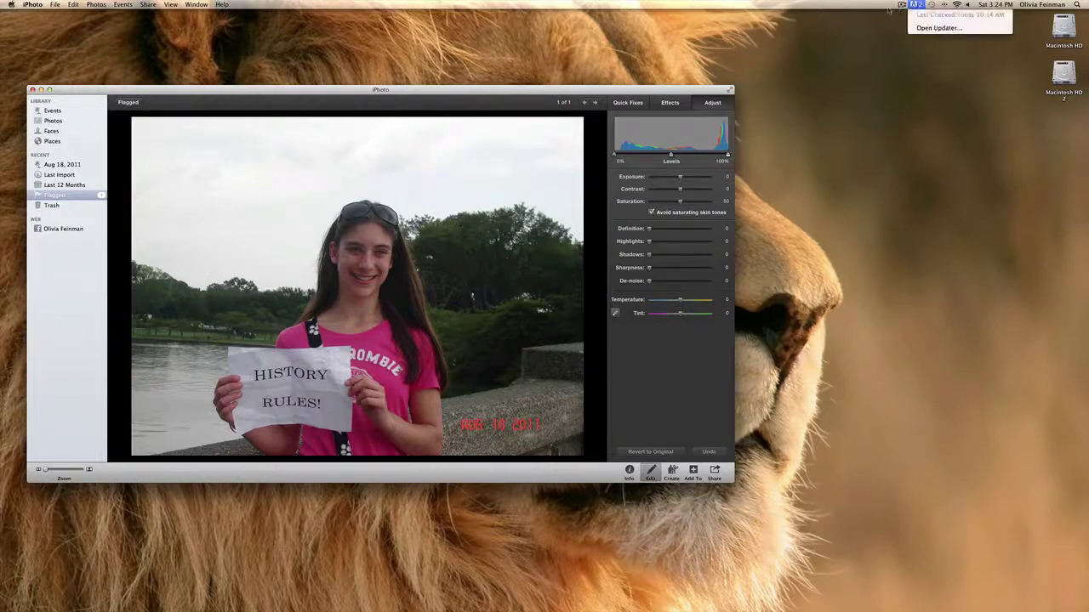
{"action": "mouse_move", "coordinate": [901, 5]}
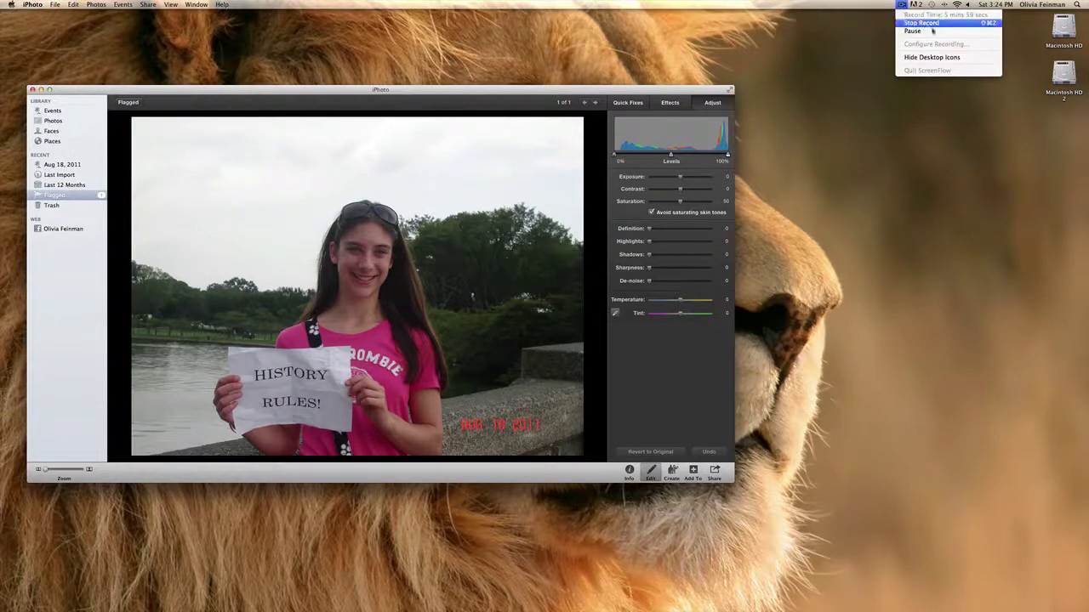